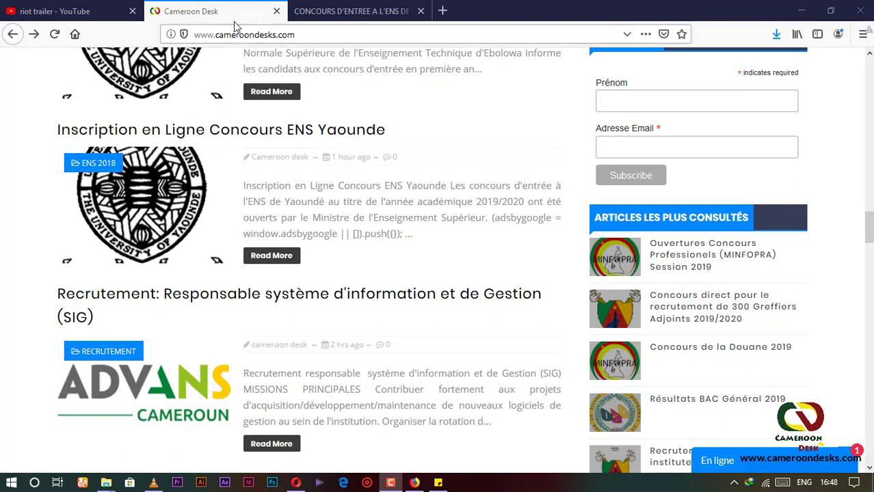
On the ENS concours form, set Cycle to 1ER CYCLE and Série to MATHEMATIQUES
{"action": "left_click", "coordinate": [352, 11]}
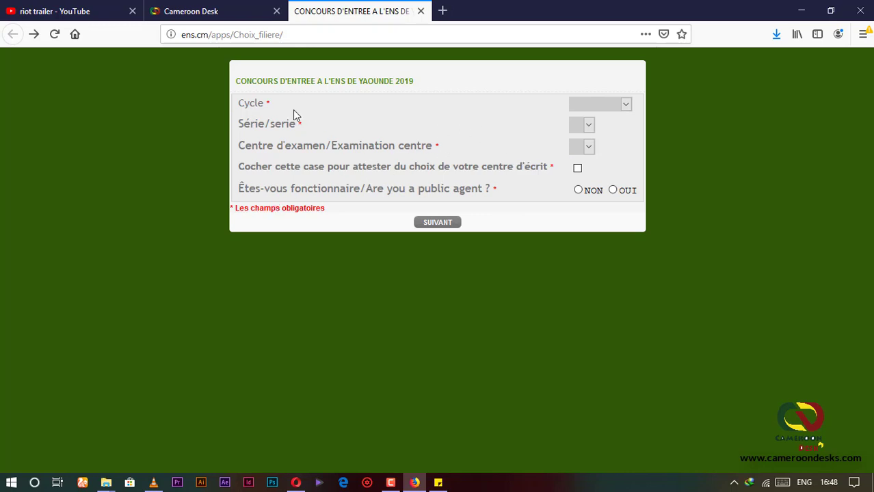
{"action": "left_click", "coordinate": [625, 104]}
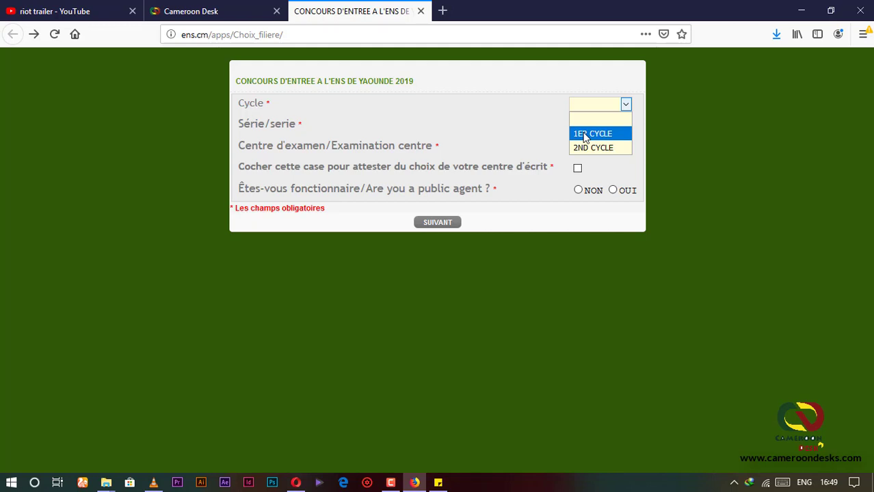
{"action": "left_click", "coordinate": [585, 135]}
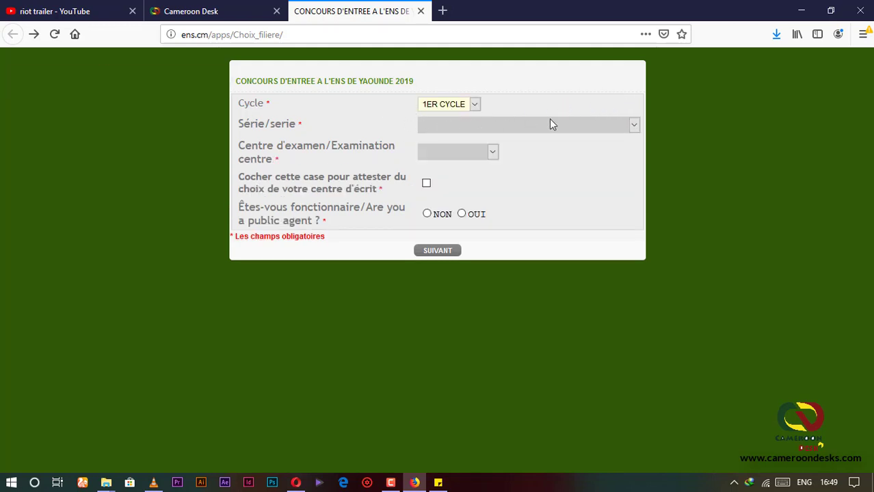
{"action": "left_click", "coordinate": [634, 126]}
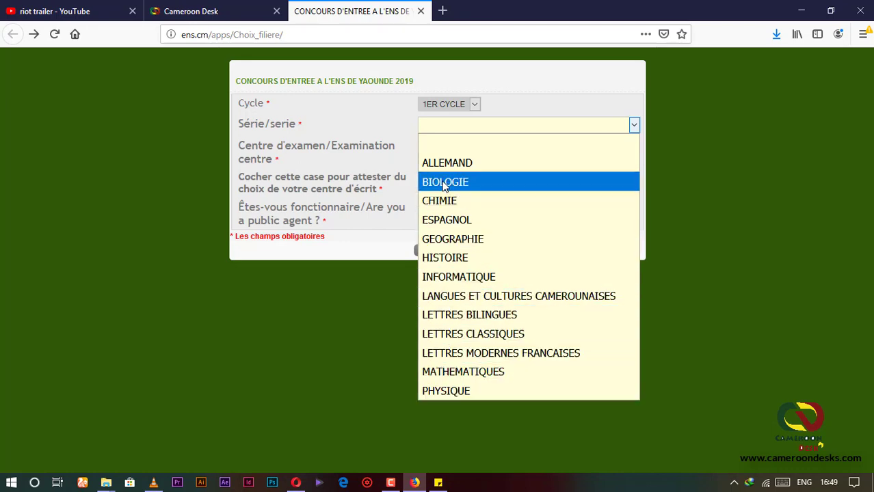
{"action": "left_click", "coordinate": [477, 372]}
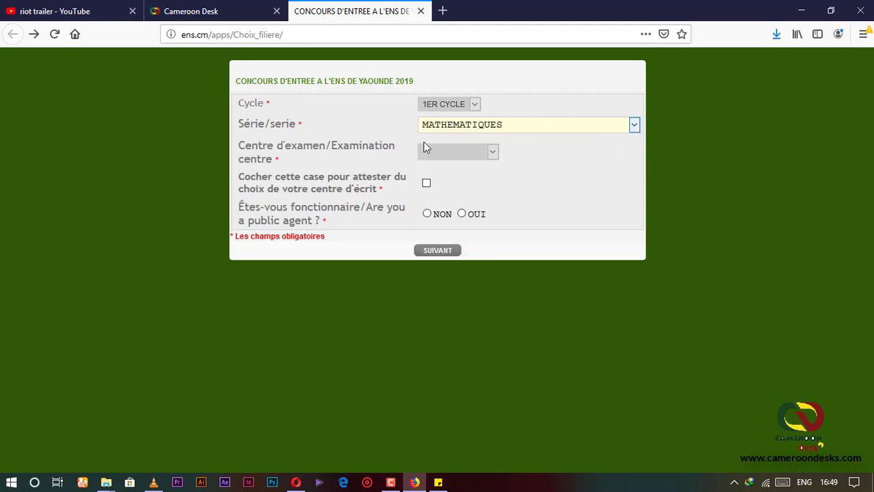
Select BAFOUSSAM as the written exam centre
{"action": "left_click", "coordinate": [492, 151]}
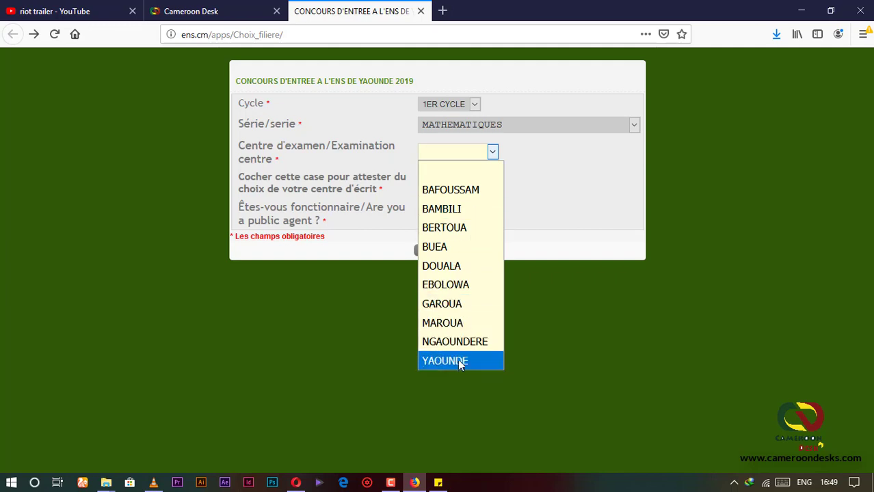
{"action": "left_click", "coordinate": [461, 193]}
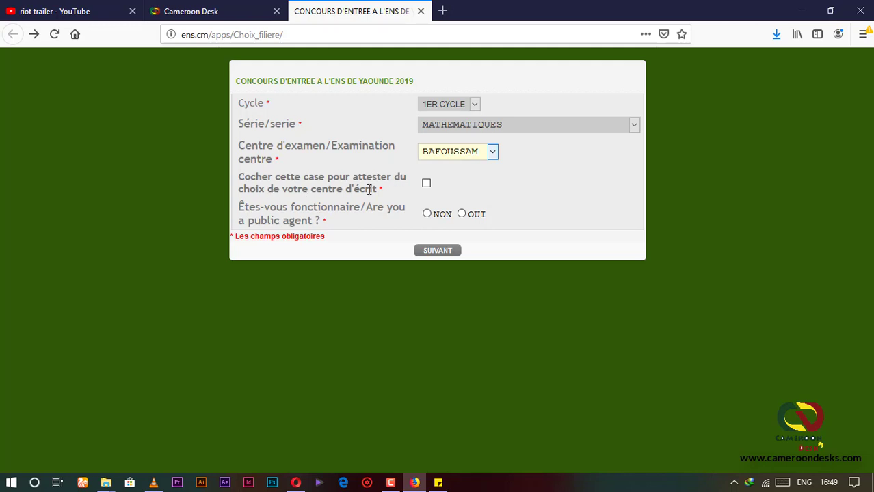
{"action": "left_click", "coordinate": [493, 152]}
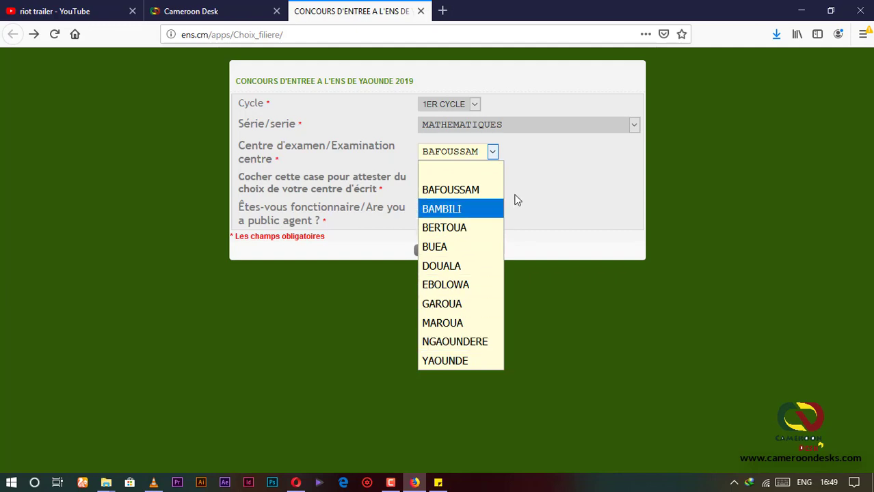
{"action": "left_click", "coordinate": [494, 153]}
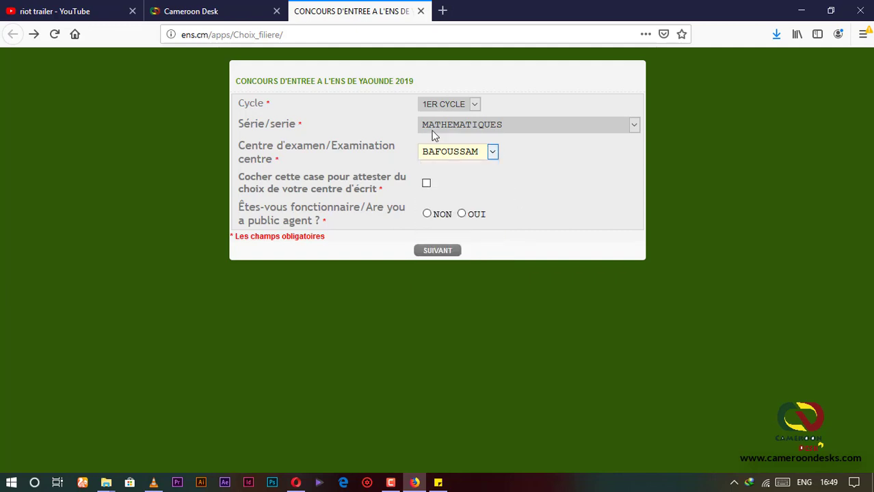
Attest the centre choice, answer NON to being a public agent, and submit the page
{"action": "left_click", "coordinate": [426, 184]}
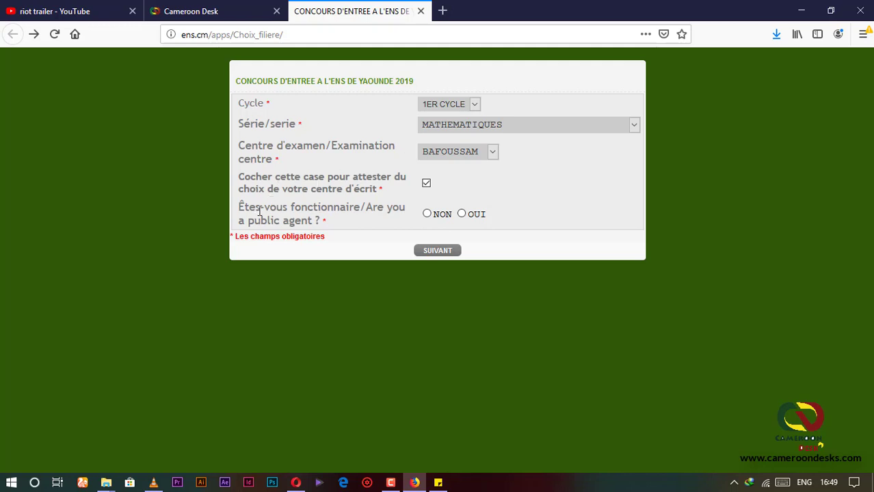
{"action": "left_click", "coordinate": [427, 214]}
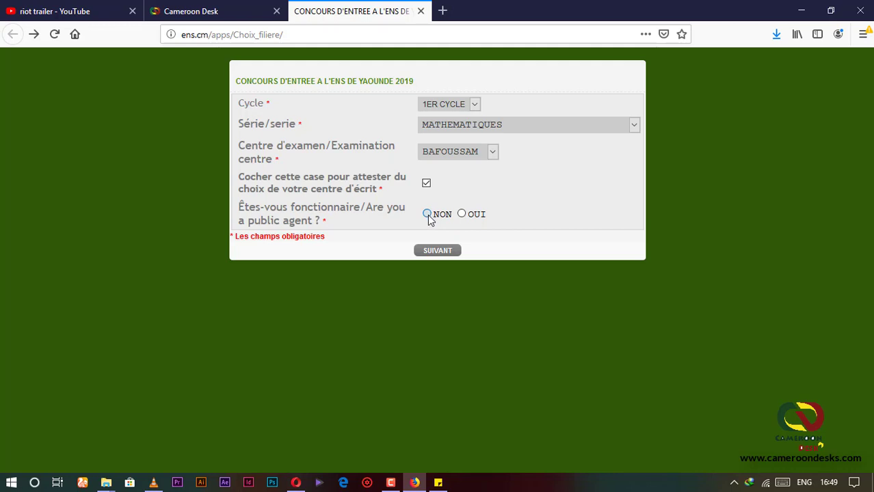
{"action": "left_click", "coordinate": [437, 251]}
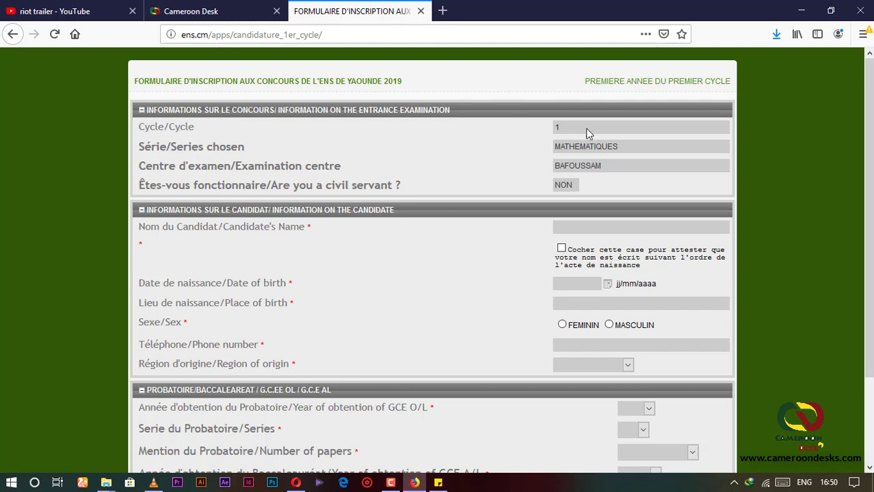
Enter the candidate's name, tick the birth-certificate name-order attestation, and fill in the date of birth
{"action": "scroll", "coordinate": [372, 247], "scroll_direction": "down", "scroll_amount": 3}
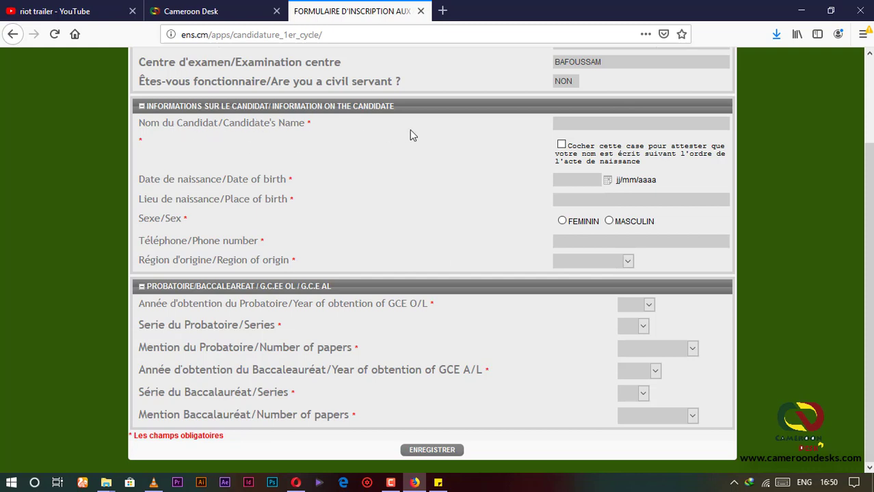
{"action": "left_click", "coordinate": [587, 126]}
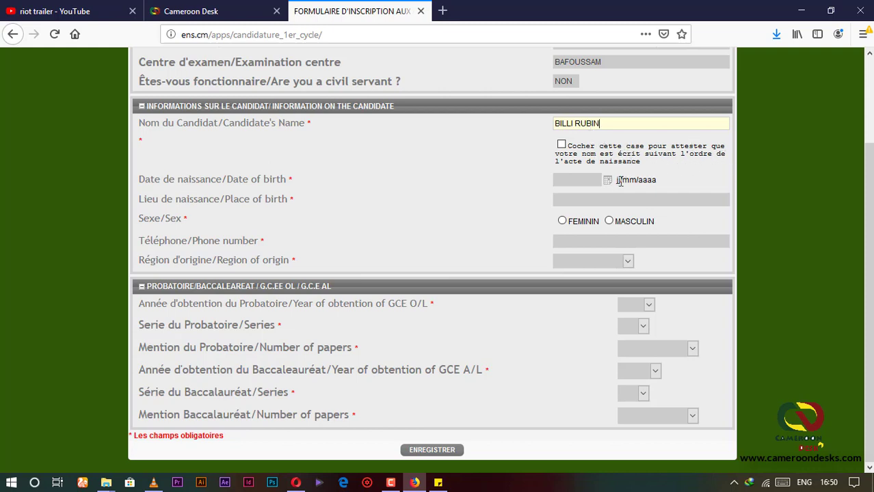
{"action": "left_click", "coordinate": [561, 145]}
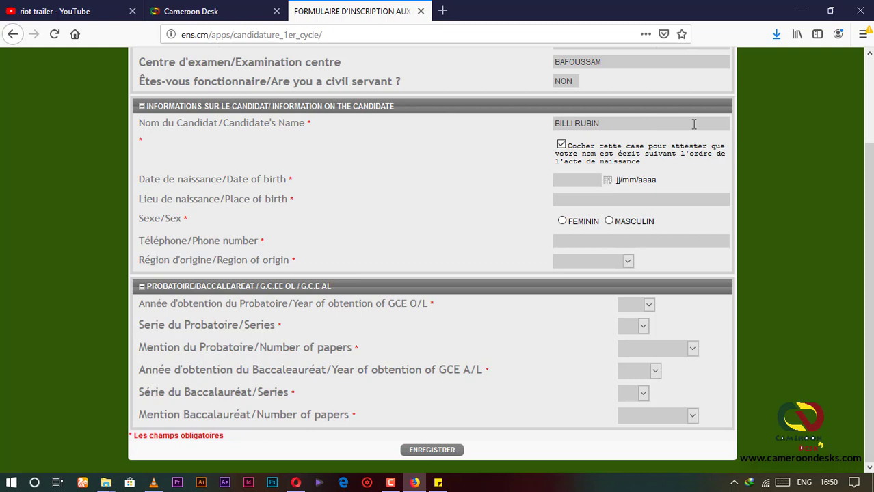
{"action": "left_click", "coordinate": [569, 179]}
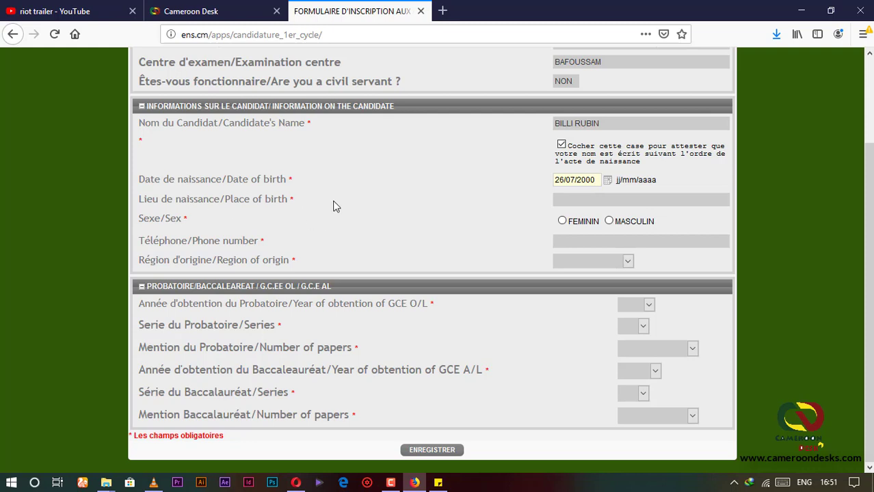
Fill in birthplace YAOUNDE, sex MASCULIN, the phone number, and region of origin OUEST
{"action": "left_click", "coordinate": [591, 198]}
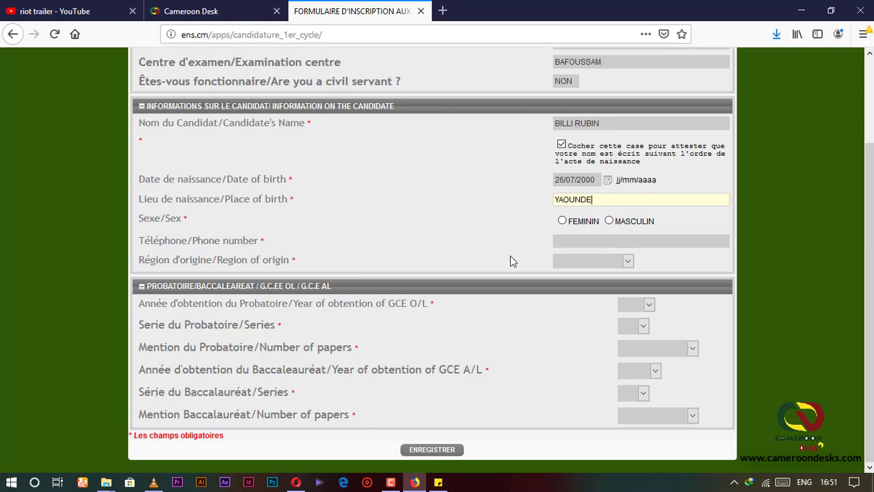
{"action": "left_click", "coordinate": [611, 223]}
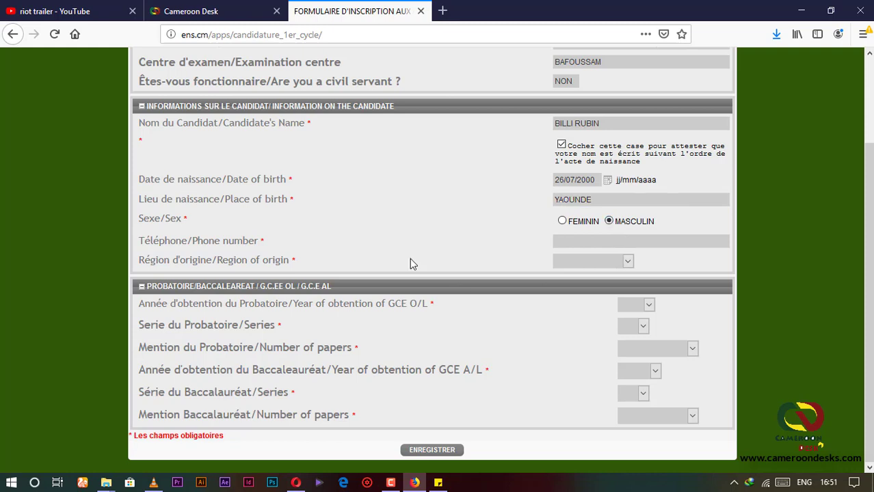
{"action": "left_click", "coordinate": [582, 242]}
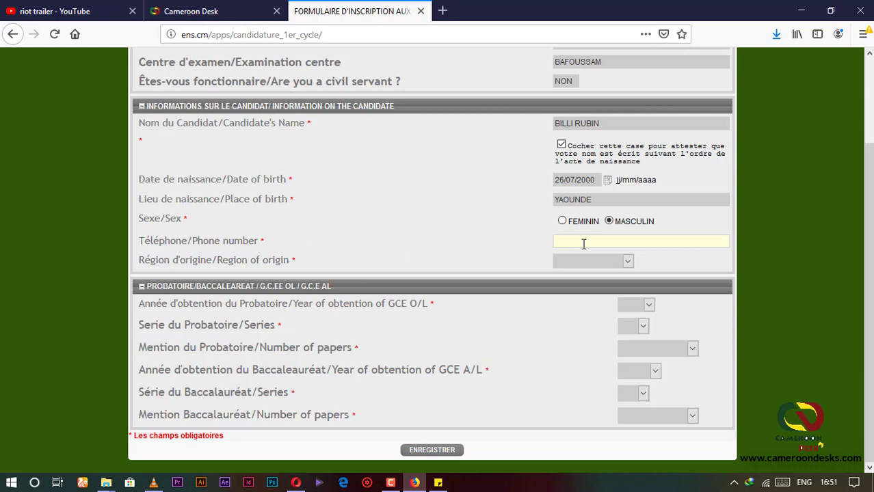
{"action": "key", "text": "Tab"}
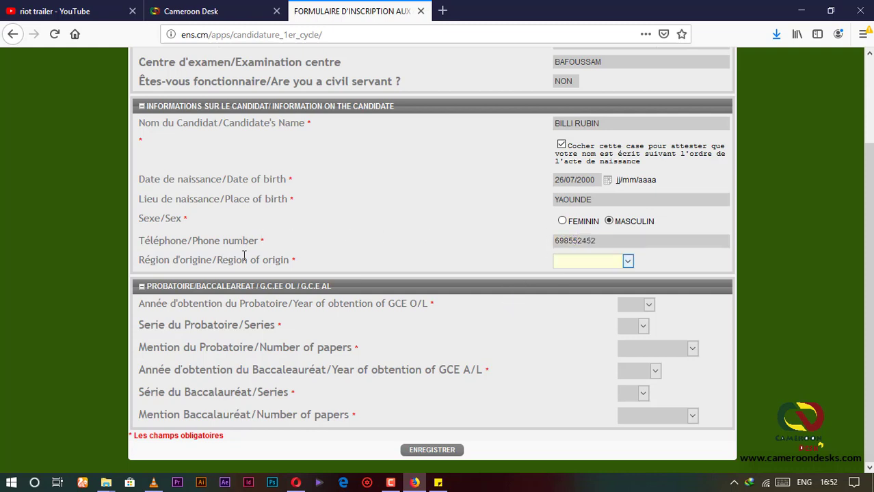
{"action": "left_click", "coordinate": [628, 260]}
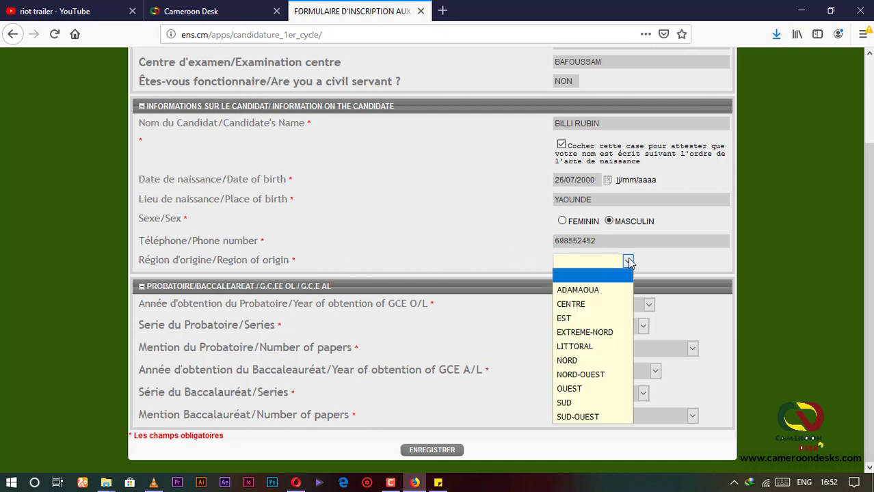
{"action": "left_click", "coordinate": [578, 388]}
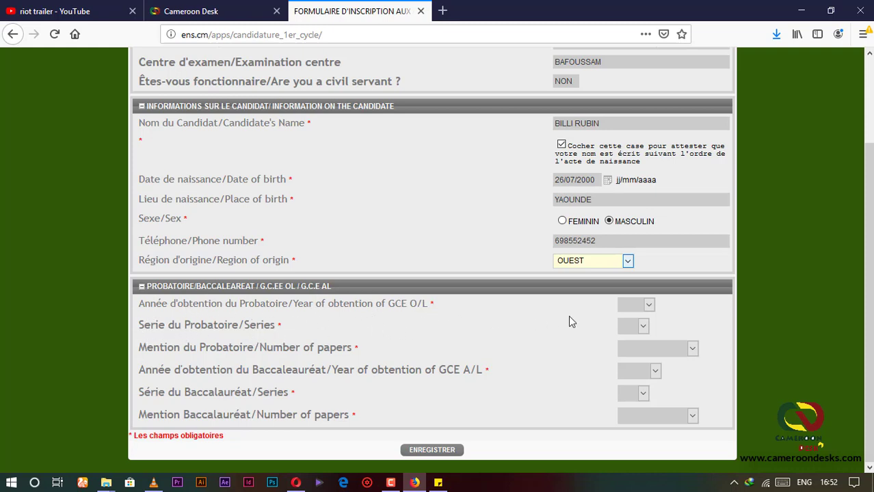
Record the Probatoire as year 2018, series C, mention ASSEZ BIEN
{"action": "left_click", "coordinate": [648, 305]}
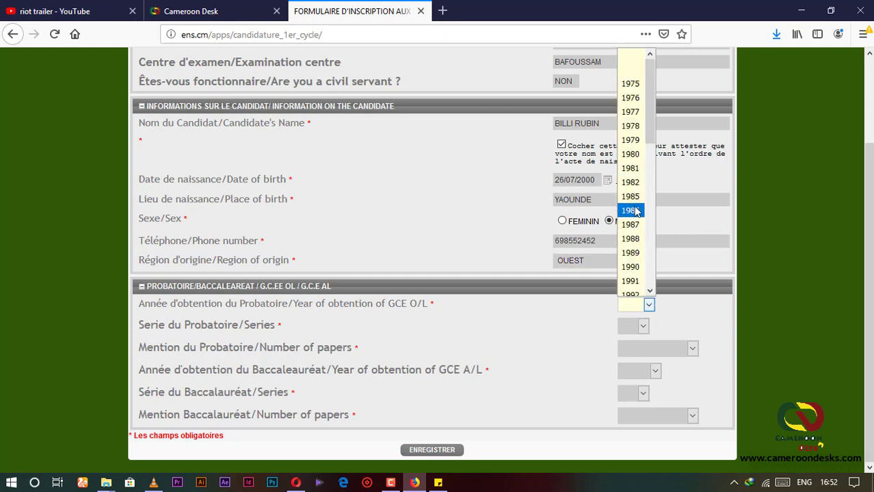
{"action": "scroll", "coordinate": [647, 277], "scroll_direction": "down", "scroll_amount": 5}
{"action": "scroll", "coordinate": [648, 279], "scroll_direction": "down", "scroll_amount": 4}
{"action": "left_click", "coordinate": [647, 274]}
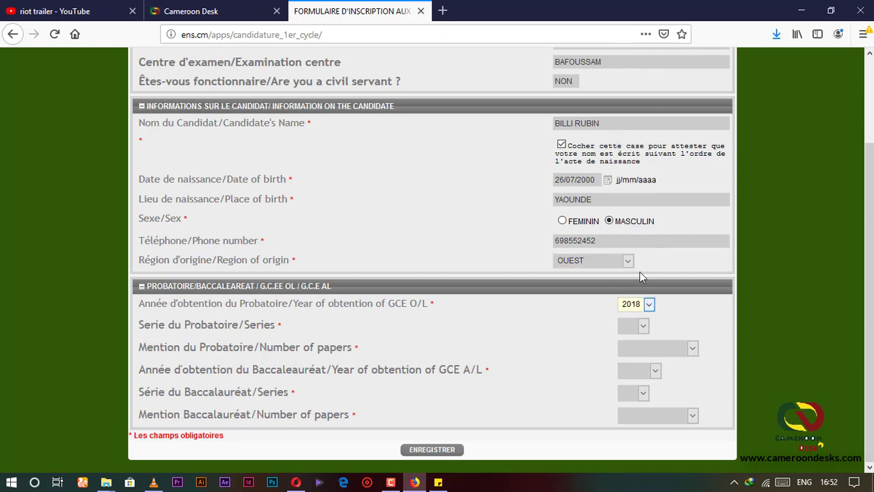
{"action": "left_click", "coordinate": [644, 328]}
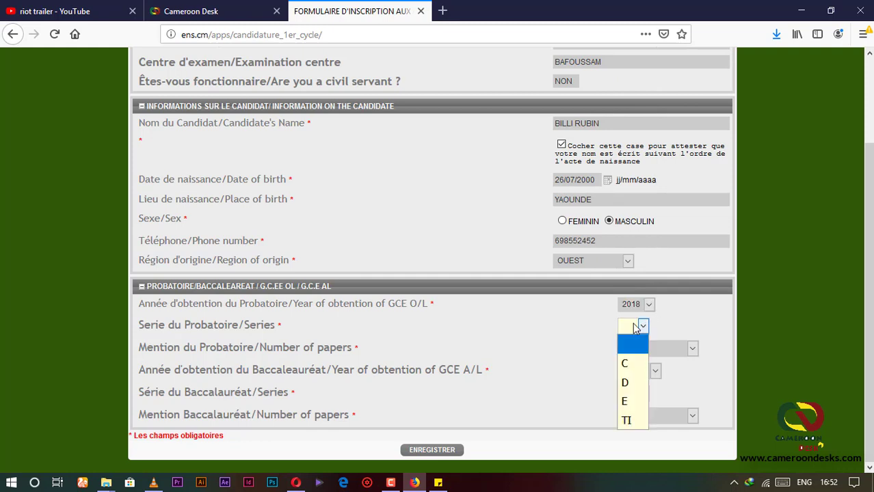
{"action": "left_click", "coordinate": [629, 365]}
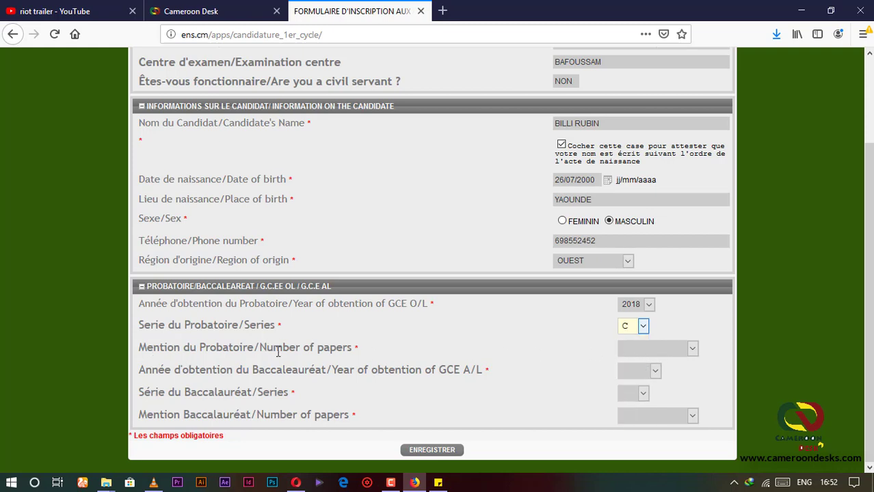
{"action": "left_click", "coordinate": [692, 349]}
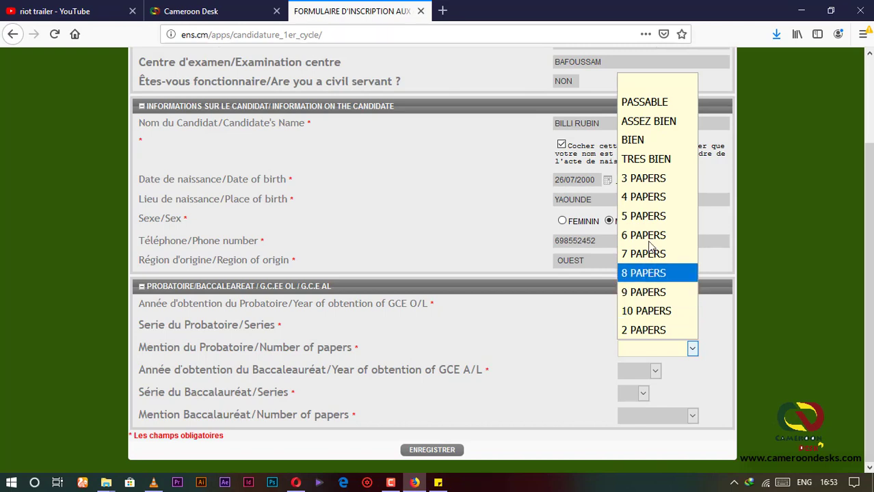
{"action": "left_click", "coordinate": [651, 127]}
Record the Baccalauréat as year 2019, series C, mention TRES BIEN
{"action": "key", "text": "Tab"}
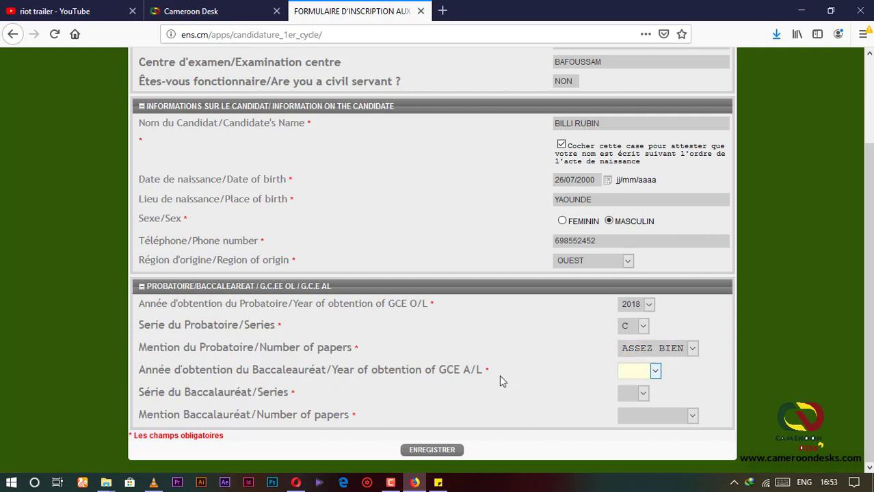
{"action": "left_click", "coordinate": [655, 371]}
{"action": "scroll", "coordinate": [650, 310], "scroll_direction": "down", "scroll_amount": 5}
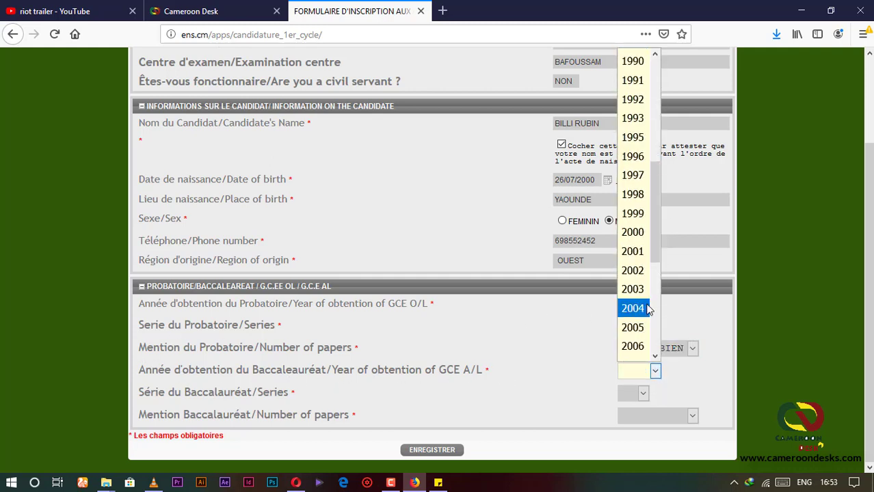
{"action": "scroll", "coordinate": [648, 336], "scroll_direction": "down", "scroll_amount": 1}
{"action": "scroll", "coordinate": [646, 274], "scroll_direction": "up", "scroll_amount": 6}
{"action": "scroll", "coordinate": [643, 300], "scroll_direction": "down", "scroll_amount": 5}
{"action": "scroll", "coordinate": [640, 322], "scroll_direction": "down", "scroll_amount": 4}
{"action": "left_click", "coordinate": [636, 349]}
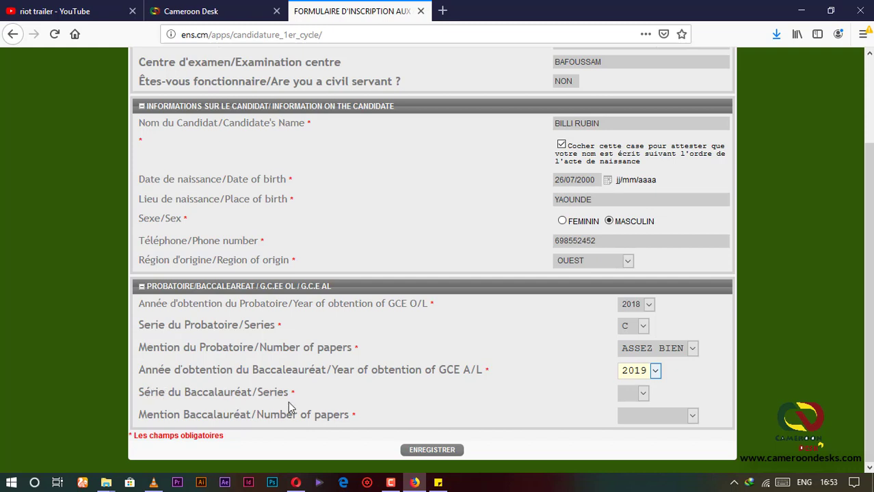
{"action": "left_click", "coordinate": [643, 394]}
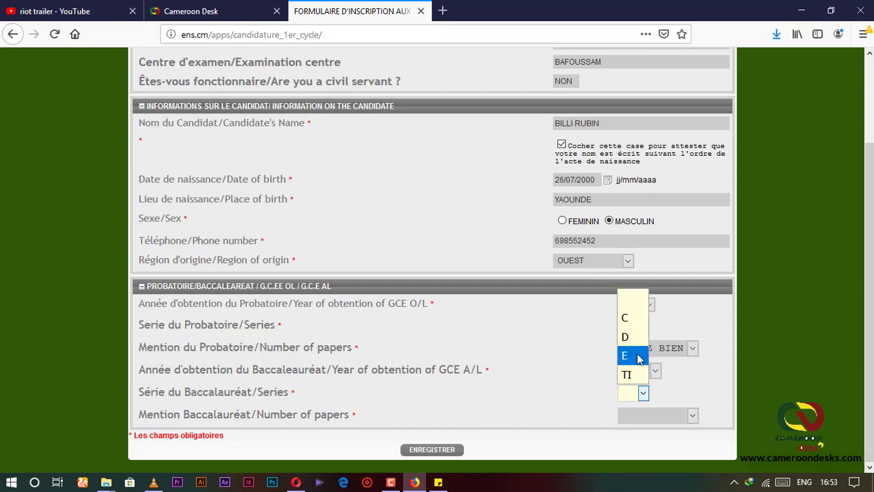
{"action": "left_click", "coordinate": [632, 318]}
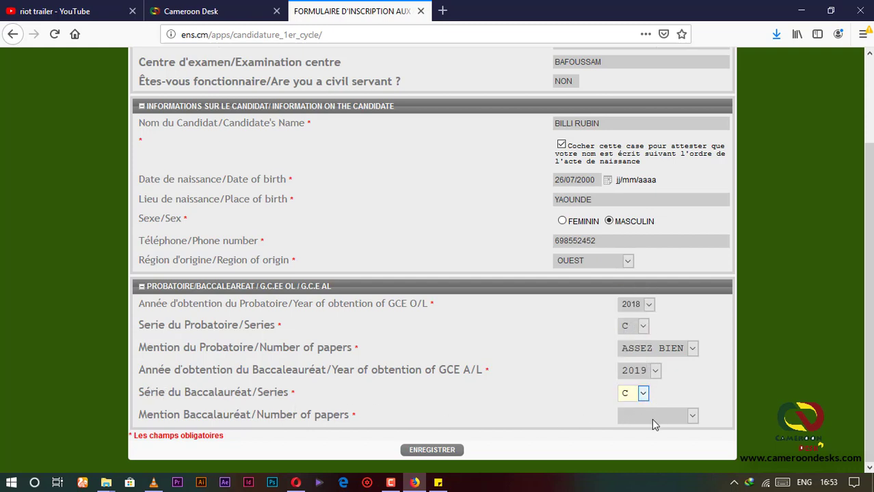
{"action": "left_click", "coordinate": [691, 415]}
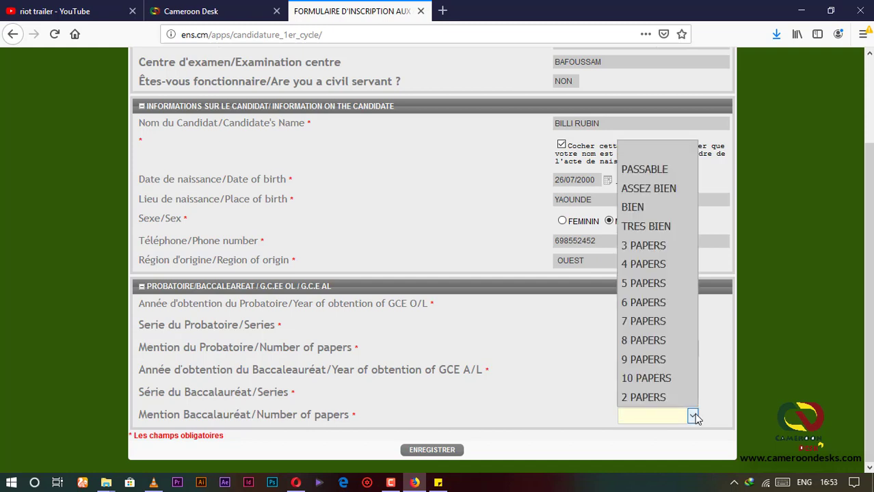
{"action": "left_click", "coordinate": [650, 226]}
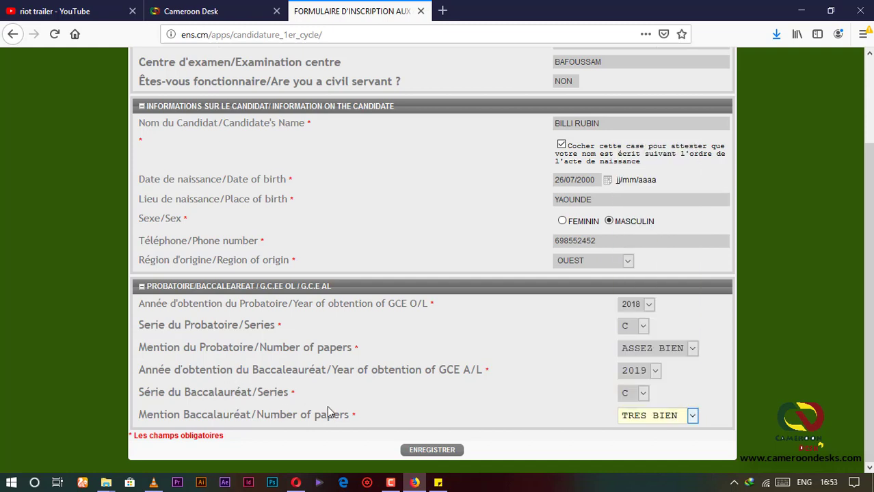
Submit the registration, then download and open Fiche_renseignement_ens_2045.pdf through Internet Download Manager
{"action": "left_click", "coordinate": [427, 451]}
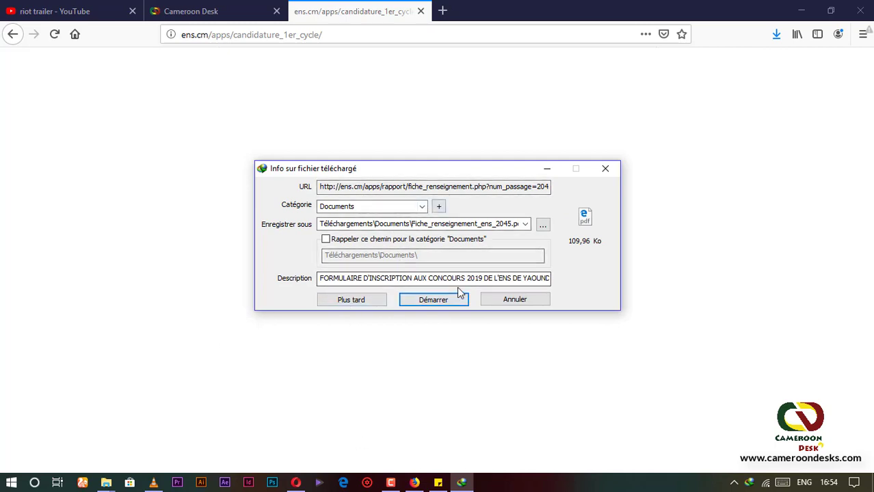
{"action": "left_click", "coordinate": [445, 303]}
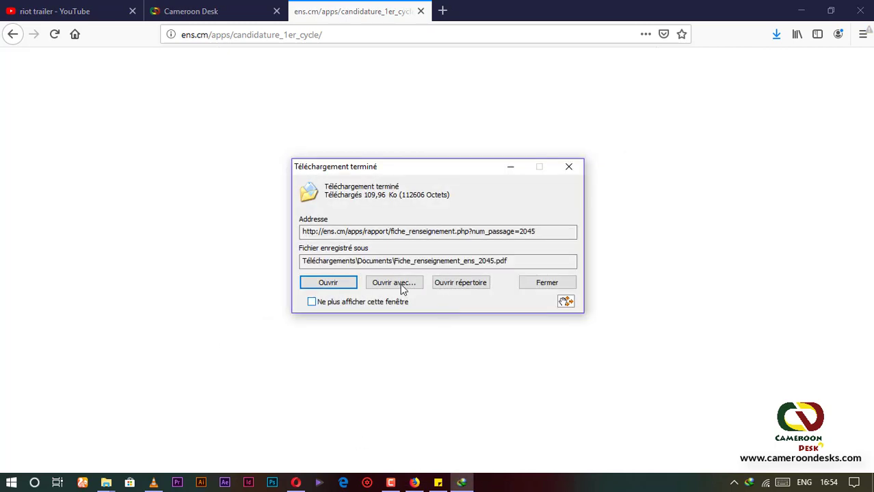
{"action": "left_click", "coordinate": [335, 283]}
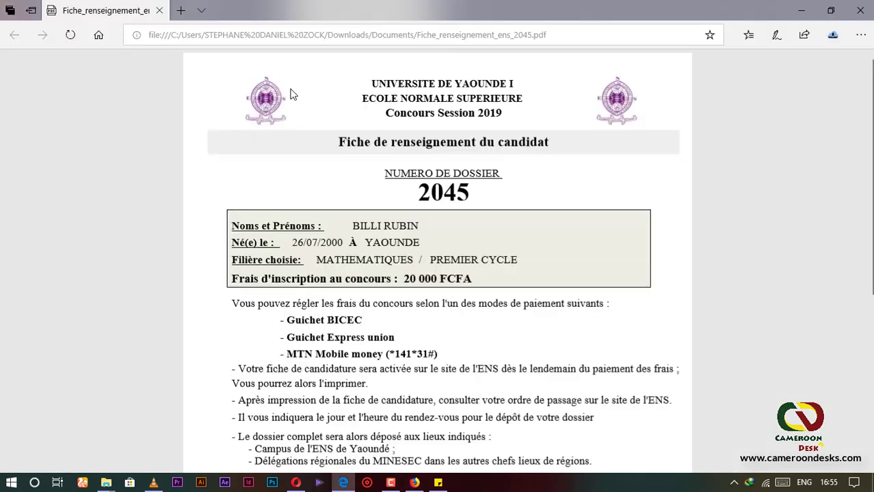
{"action": "scroll", "coordinate": [448, 118], "scroll_direction": "down", "scroll_amount": 2}
{"action": "scroll", "coordinate": [448, 117], "scroll_direction": "up", "scroll_amount": 2}
{"action": "scroll", "coordinate": [500, 168], "scroll_direction": "down", "scroll_amount": 5}
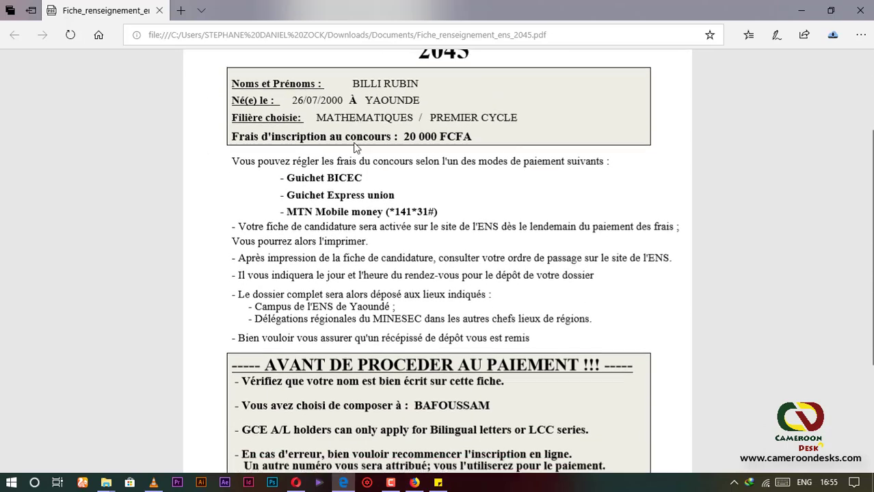
{"action": "scroll", "coordinate": [378, 80], "scroll_direction": "up", "scroll_amount": 1}
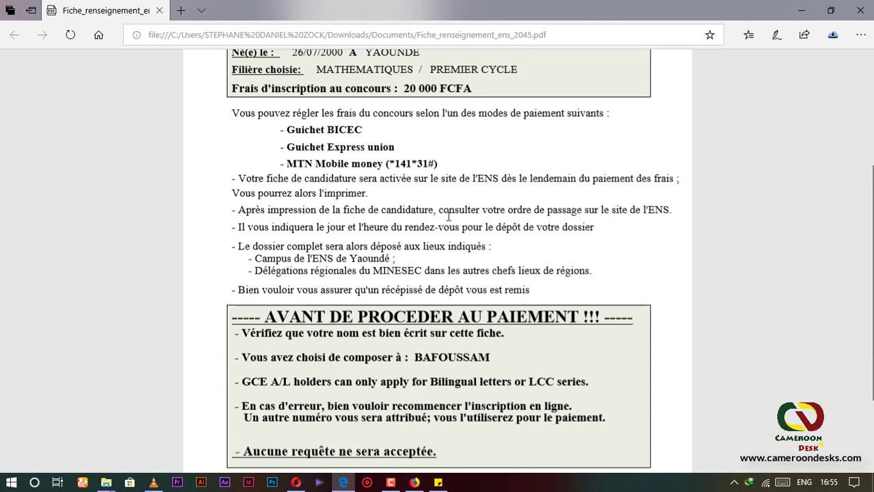
{"action": "scroll", "coordinate": [449, 216], "scroll_direction": "down", "scroll_amount": 1}
{"action": "scroll", "coordinate": [431, 145], "scroll_direction": "up", "scroll_amount": 3}
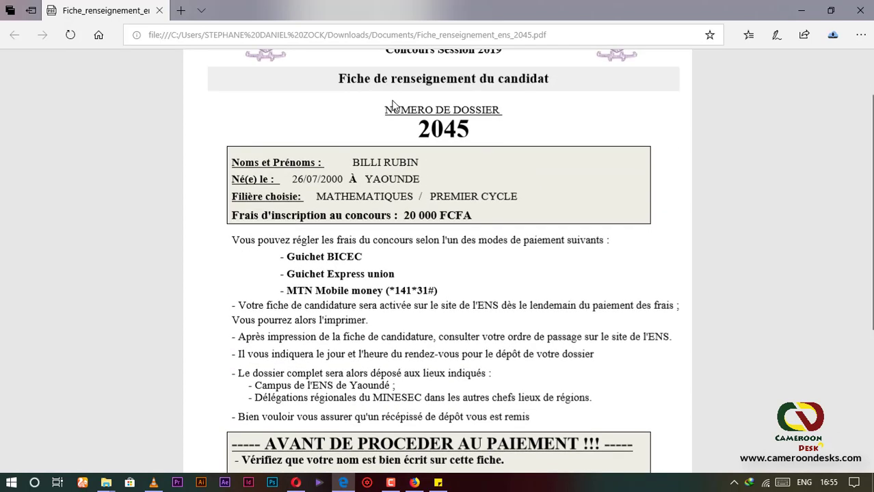
{"action": "scroll", "coordinate": [393, 106], "scroll_direction": "up", "scroll_amount": 1}
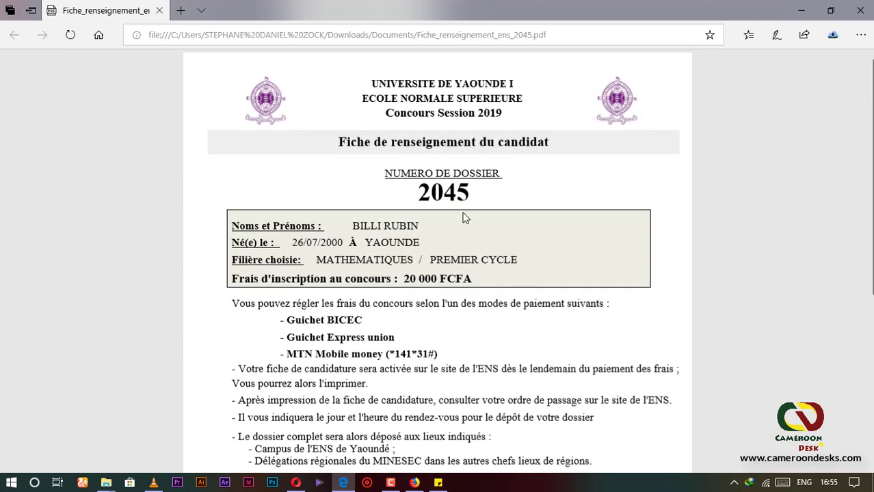
{"action": "scroll", "coordinate": [463, 217], "scroll_direction": "down", "scroll_amount": 5}
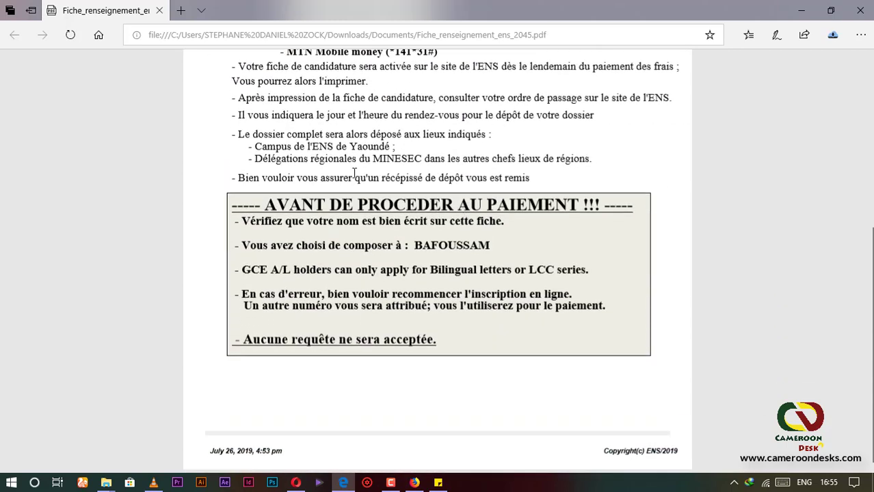
{"action": "scroll", "coordinate": [436, 142], "scroll_direction": "up", "scroll_amount": 3}
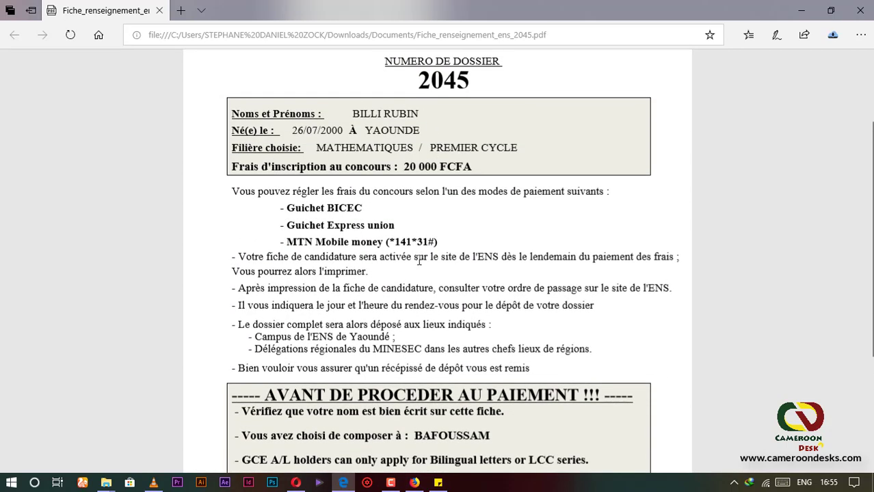